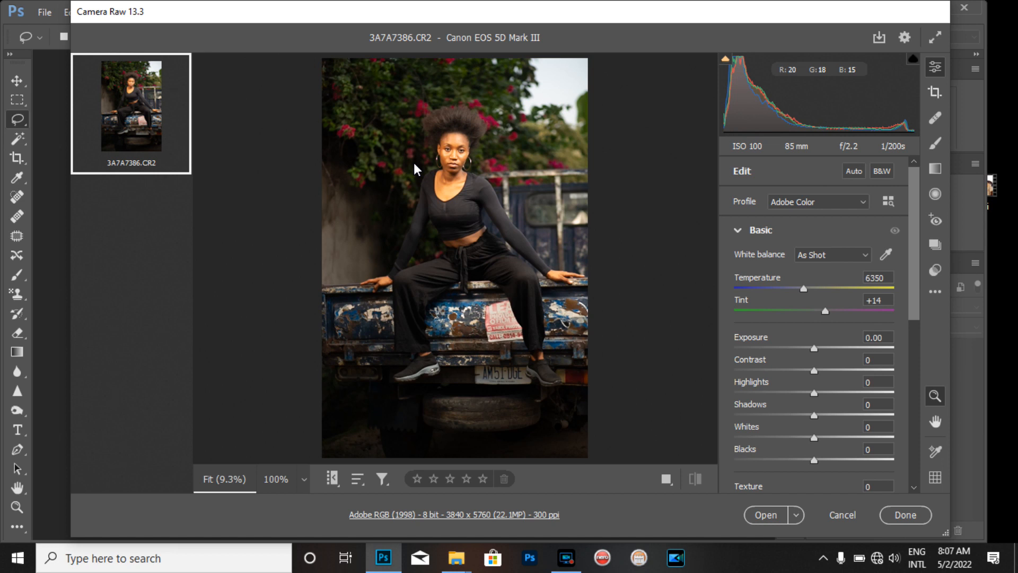
Lower the Highlights to -84 and raise the Shadows to +74 in the Basic panel
click(399, 116)
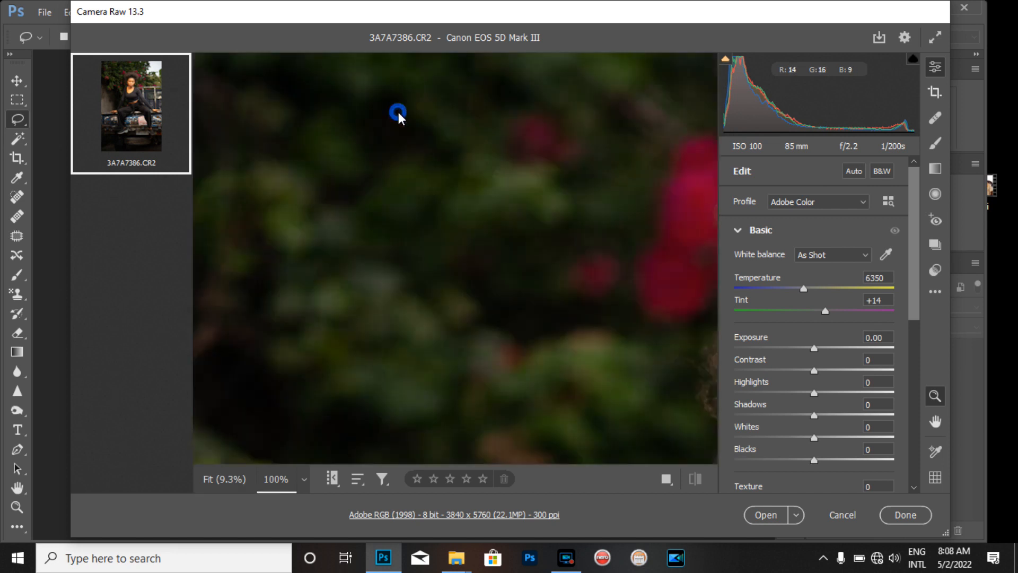
click(445, 196)
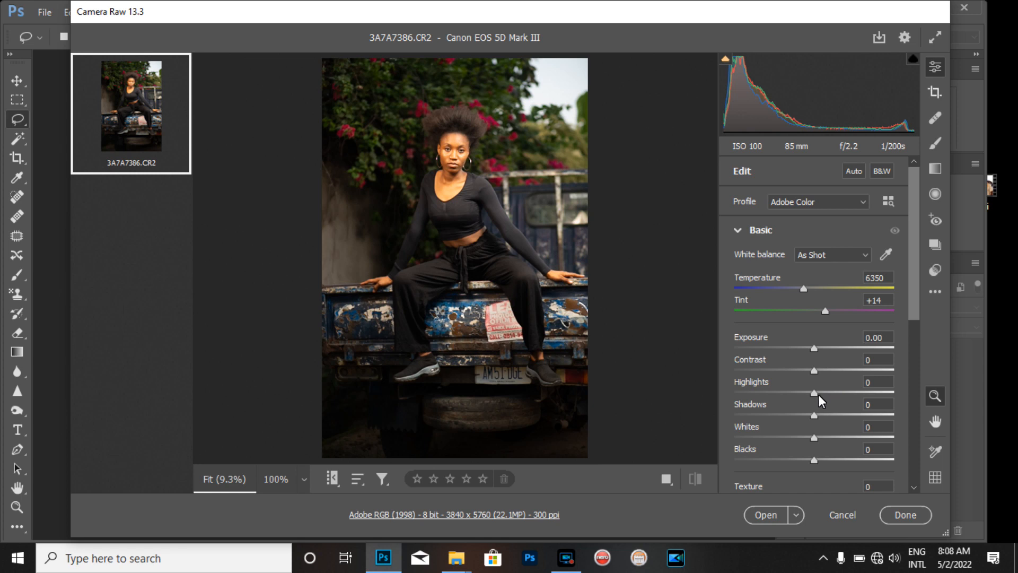
click(817, 394)
drag(817, 394, 752, 404)
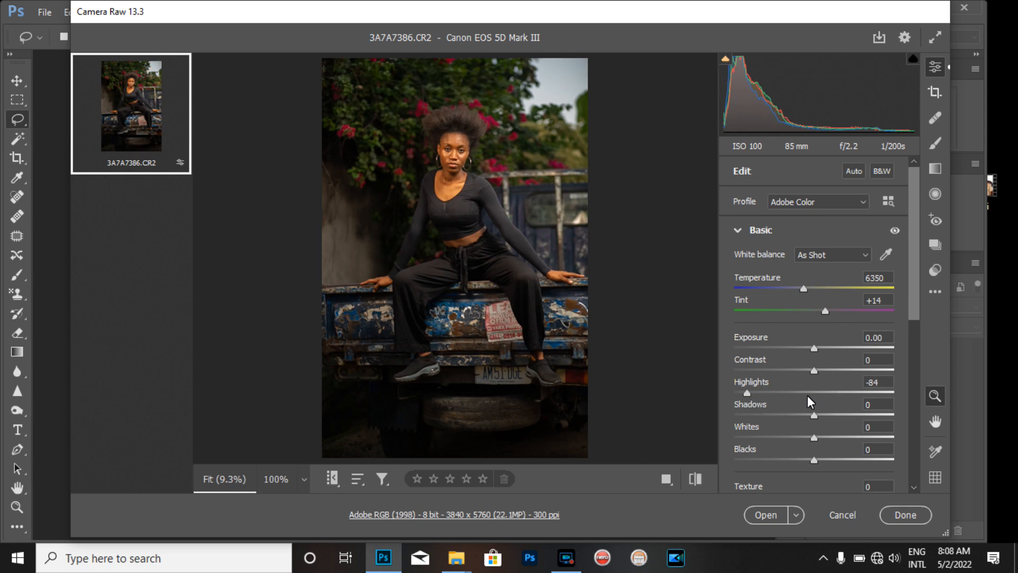
drag(813, 415, 873, 422)
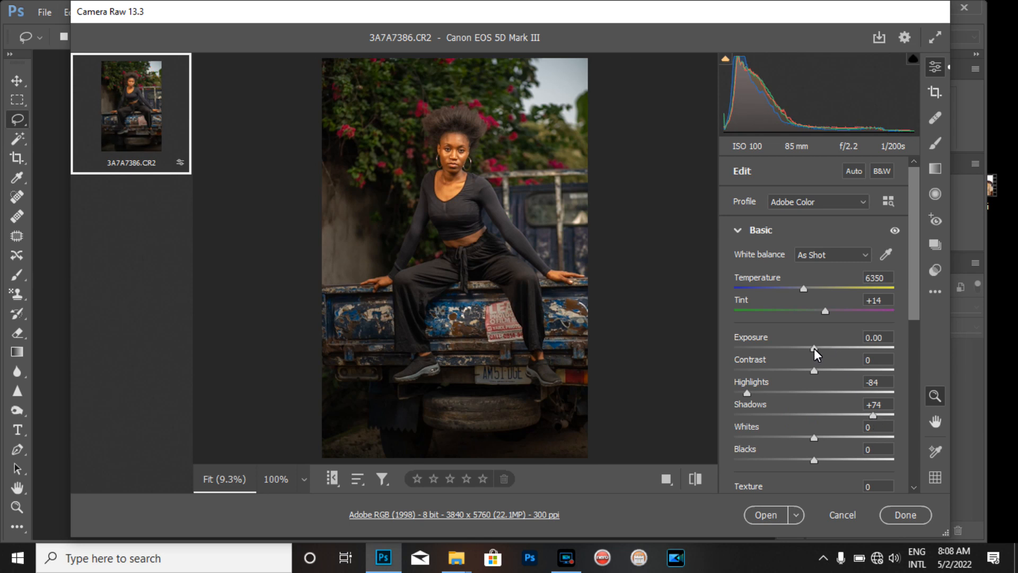
In the Color Mixer saturation, set Reds to +68, Greens to -83, Aquas to -100 and Magentas to +69
click(815, 348)
click(737, 231)
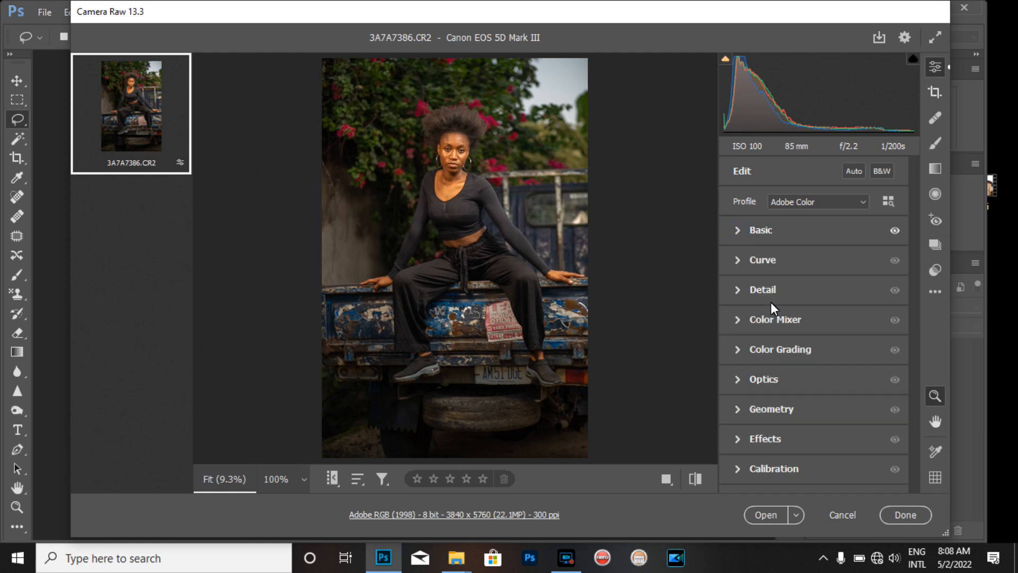
click(742, 324)
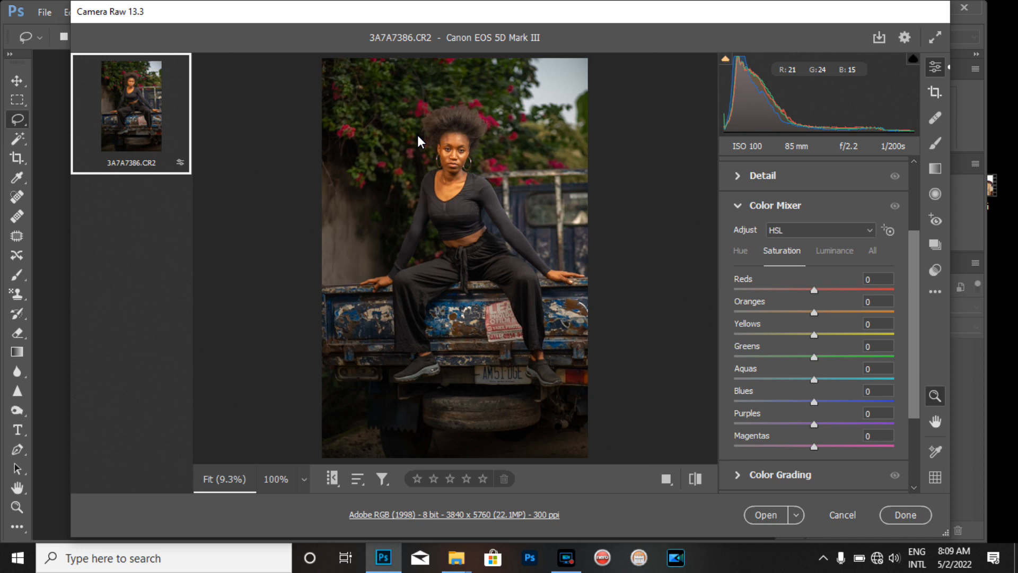
drag(821, 362, 748, 364)
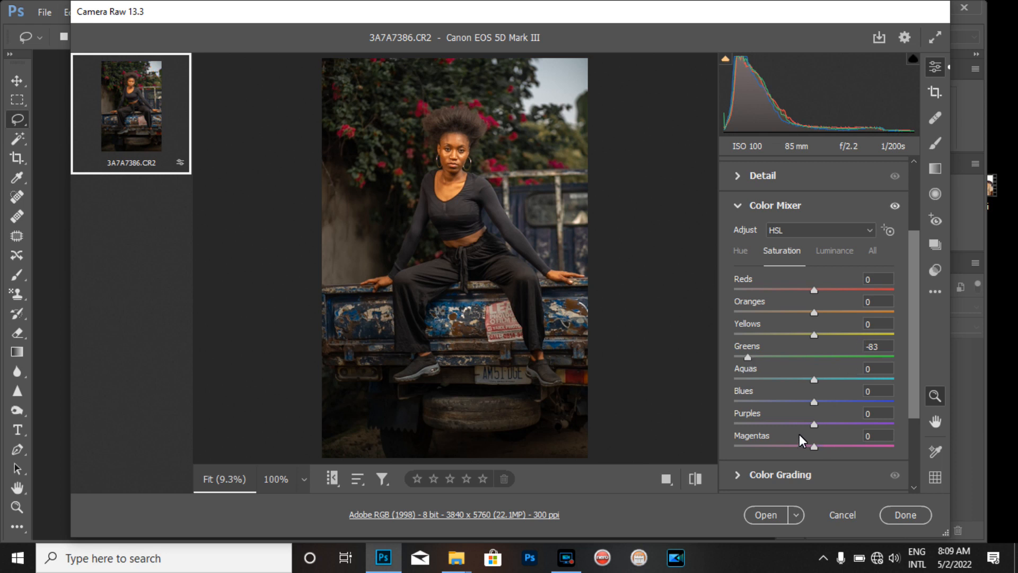
drag(807, 448, 798, 447)
drag(808, 292, 875, 292)
drag(815, 380, 628, 394)
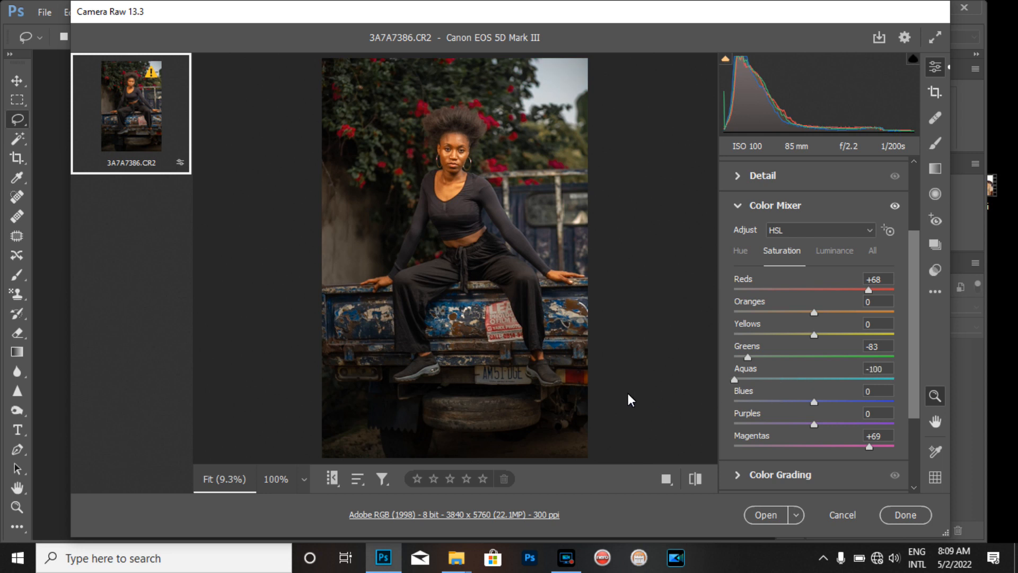
Check the Color Mixer hue sliders, reset the Greens hue, and open the image in Photoshop
click(740, 253)
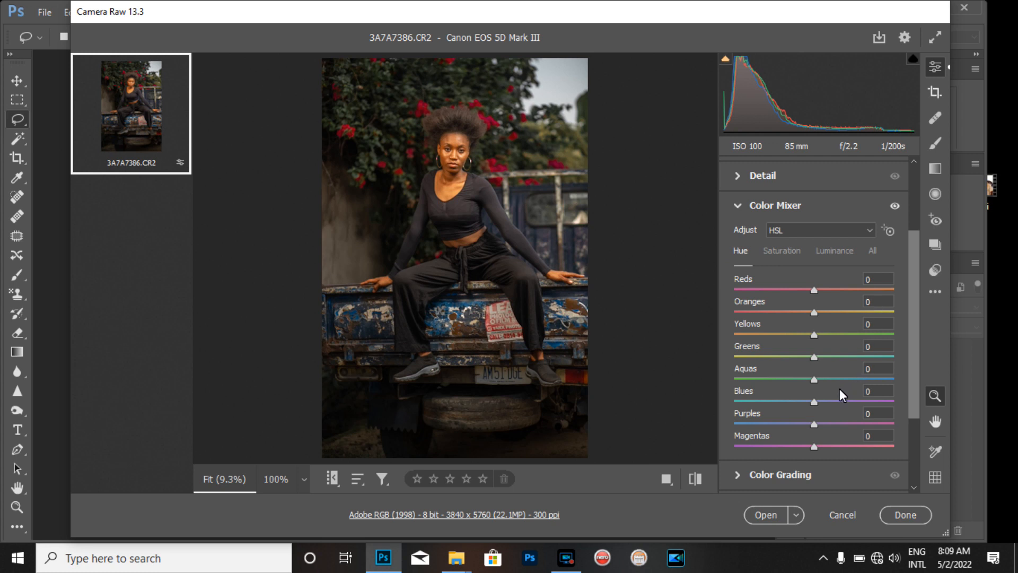
mouse_move(806, 356)
mouse_down()
mouse_move(910, 364)
mouse_move(603, 390)
mouse_move(838, 365)
mouse_move(816, 359)
mouse_up()
double_click(822, 361)
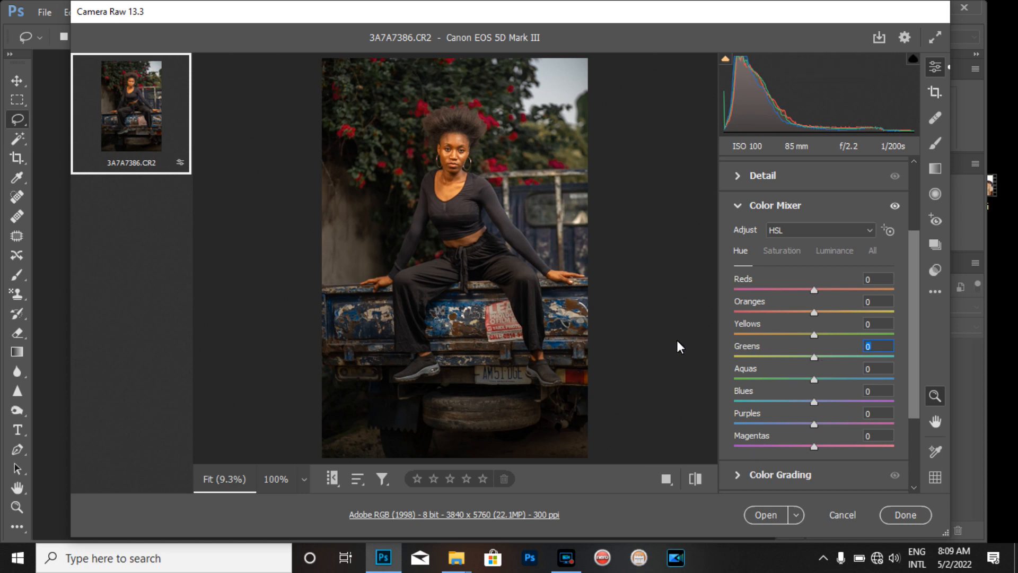
click(762, 521)
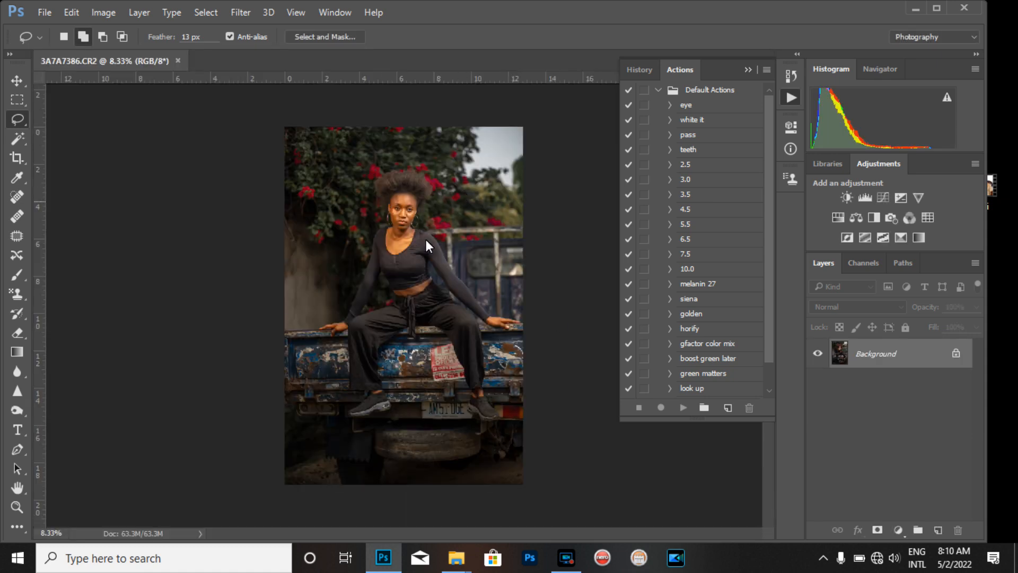
Zoom in and out on the model's face to inspect the skin and details
click(9, 507)
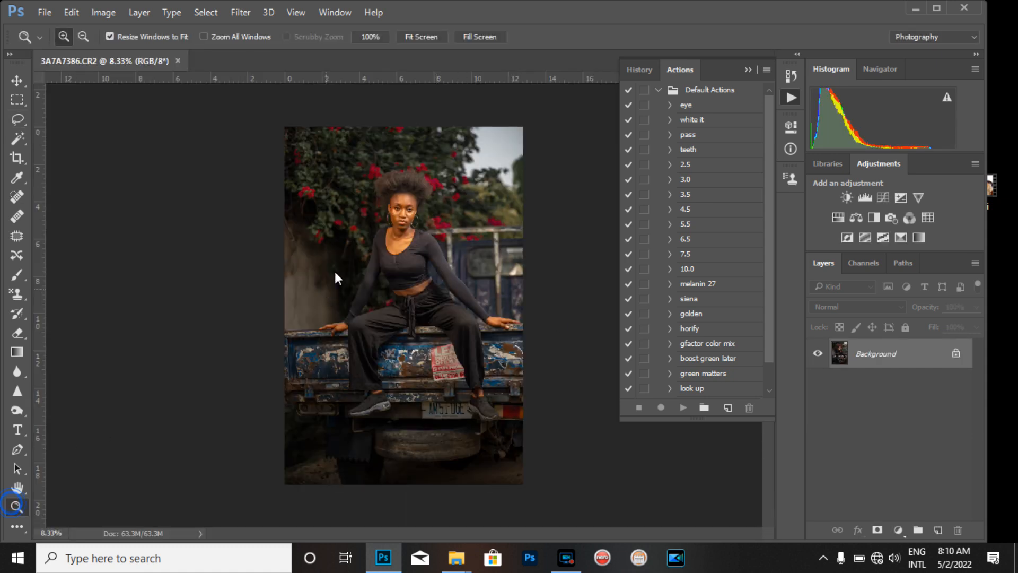
click(387, 208)
click(412, 195)
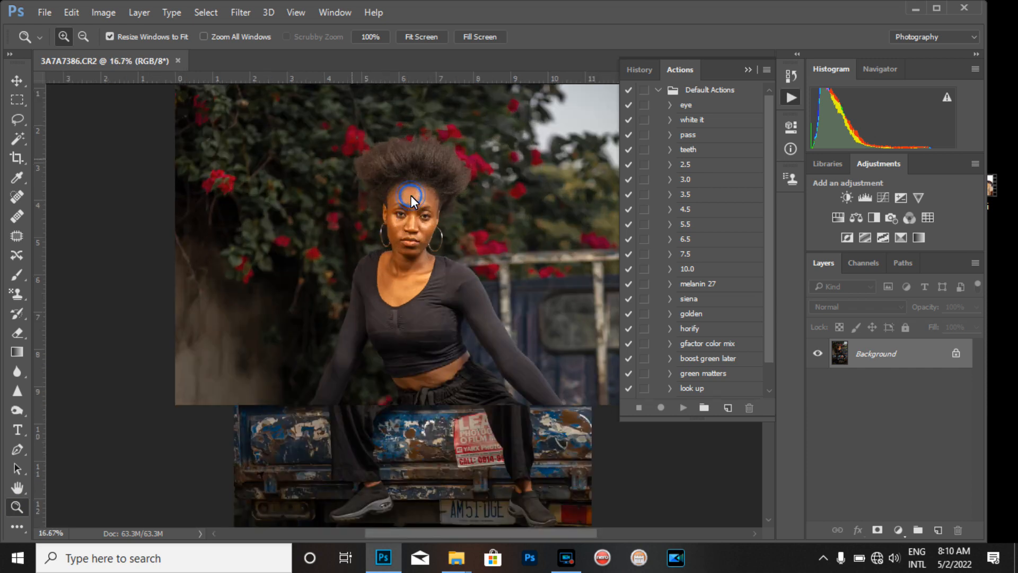
click(412, 195)
click(411, 196)
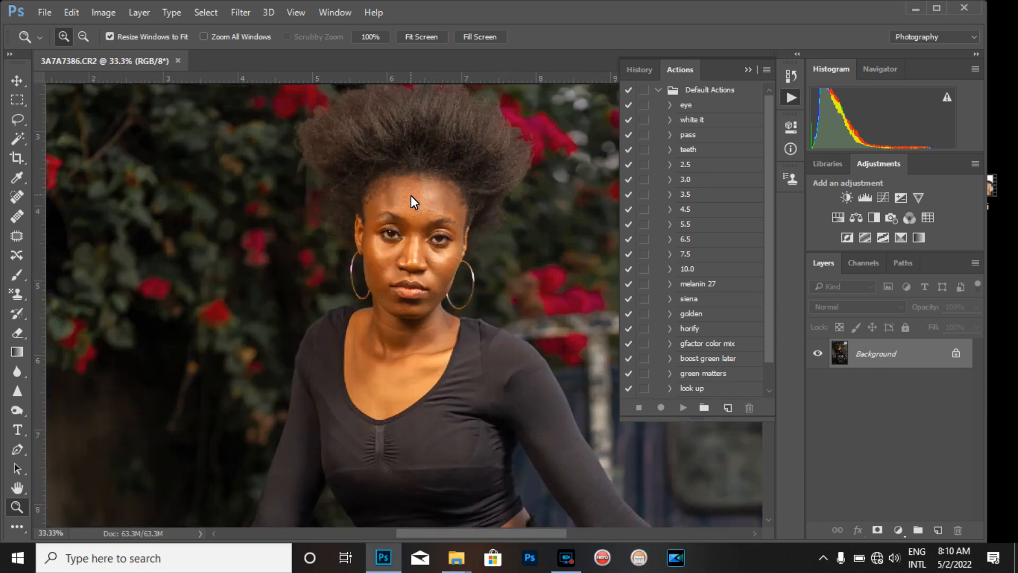
alt+click(412, 196)
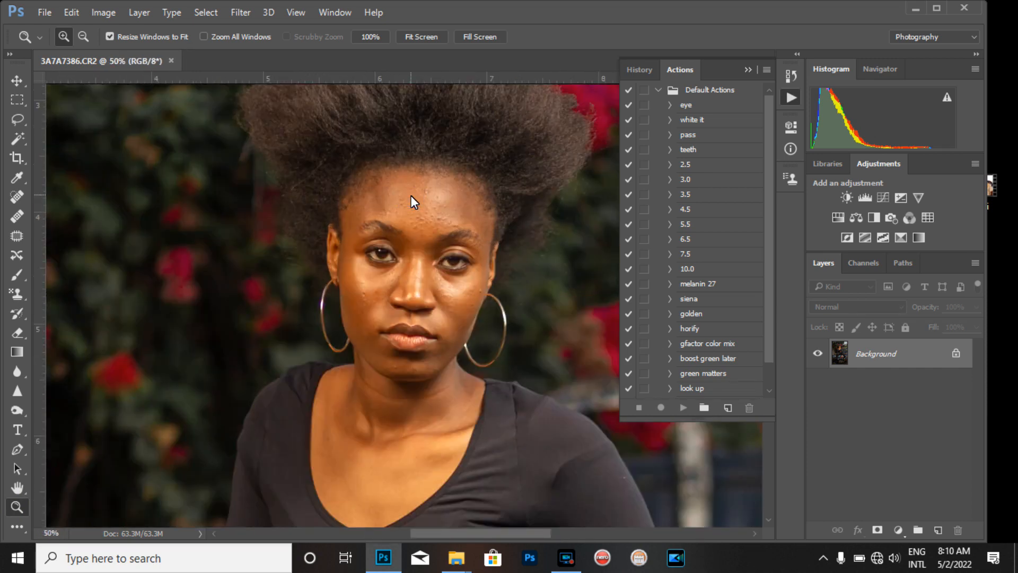
alt+click(412, 195)
alt+click(411, 195)
alt+click(411, 195)
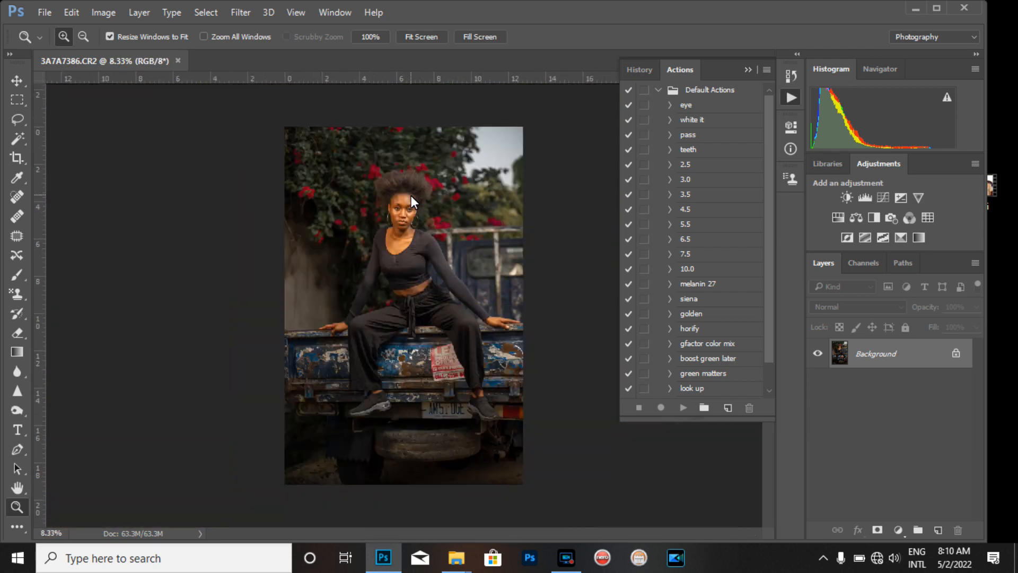
click(408, 224)
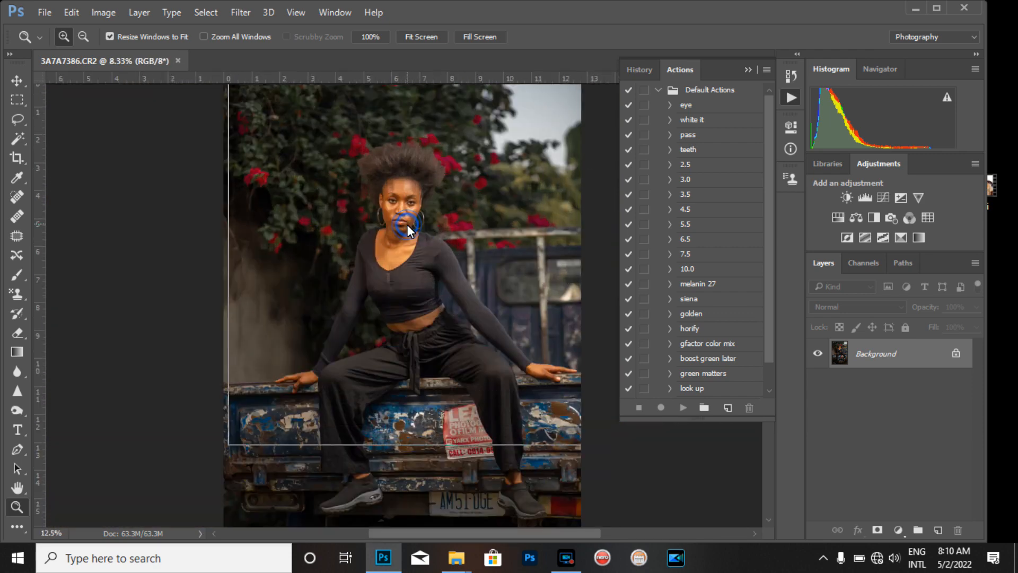
click(408, 225)
click(409, 185)
alt+click(410, 185)
alt+click(409, 185)
alt+click(409, 185)
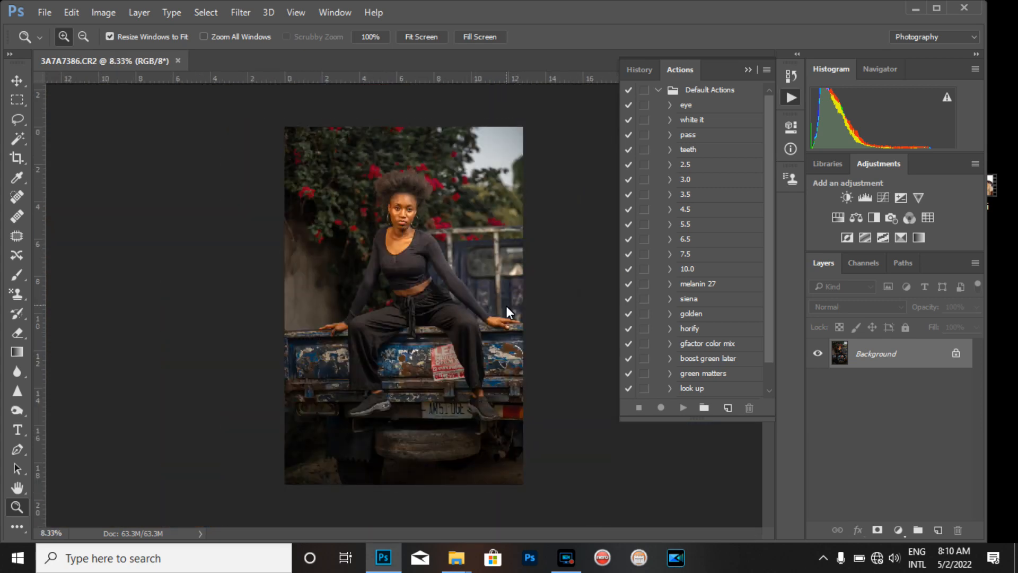
click(401, 209)
click(401, 209)
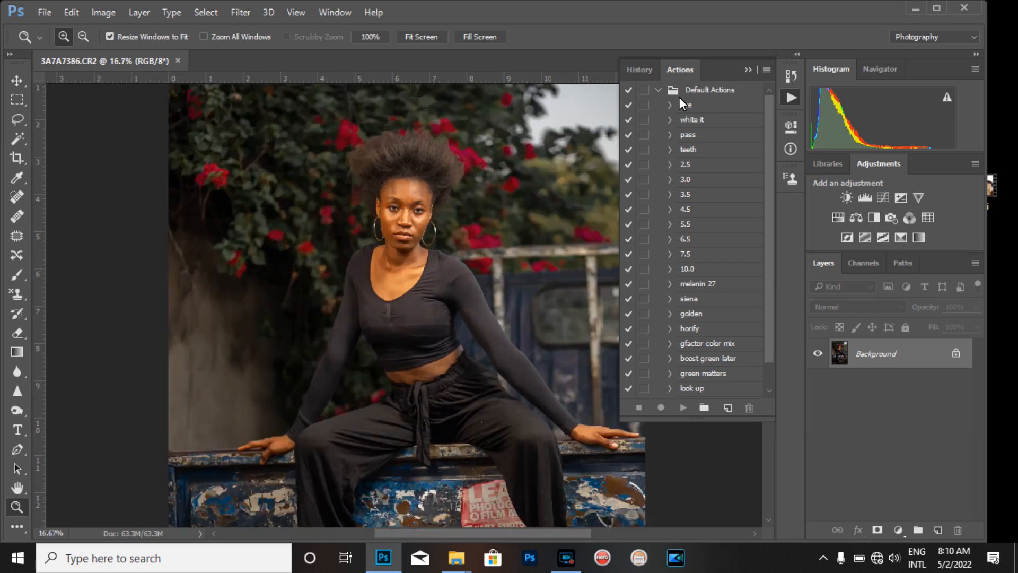
Add a Color Lookup adjustment layer using the HorrorBlue.3DL 3D LUT file
click(749, 69)
click(406, 220)
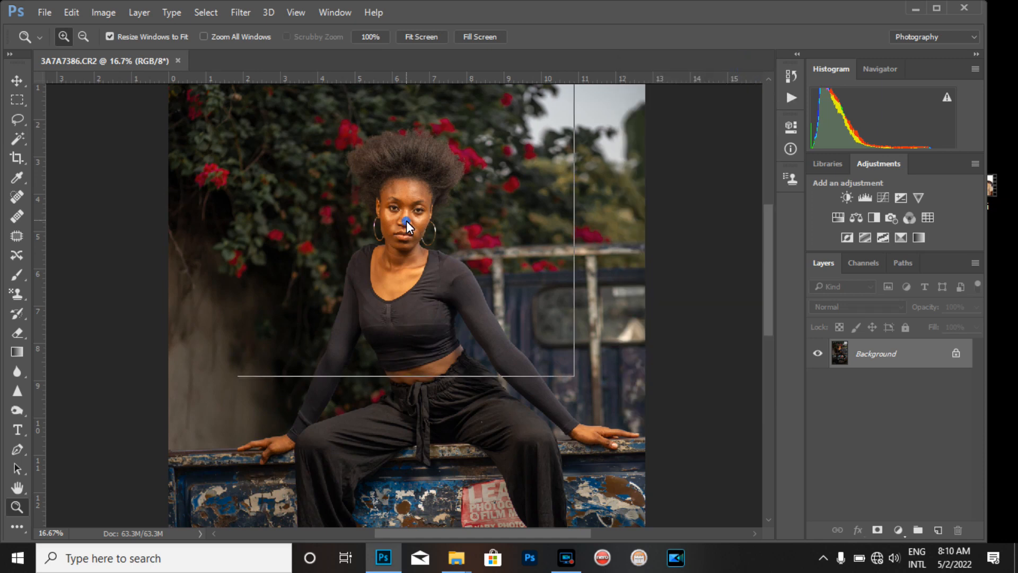
alt+click(395, 204)
alt+click(395, 203)
alt+click(395, 204)
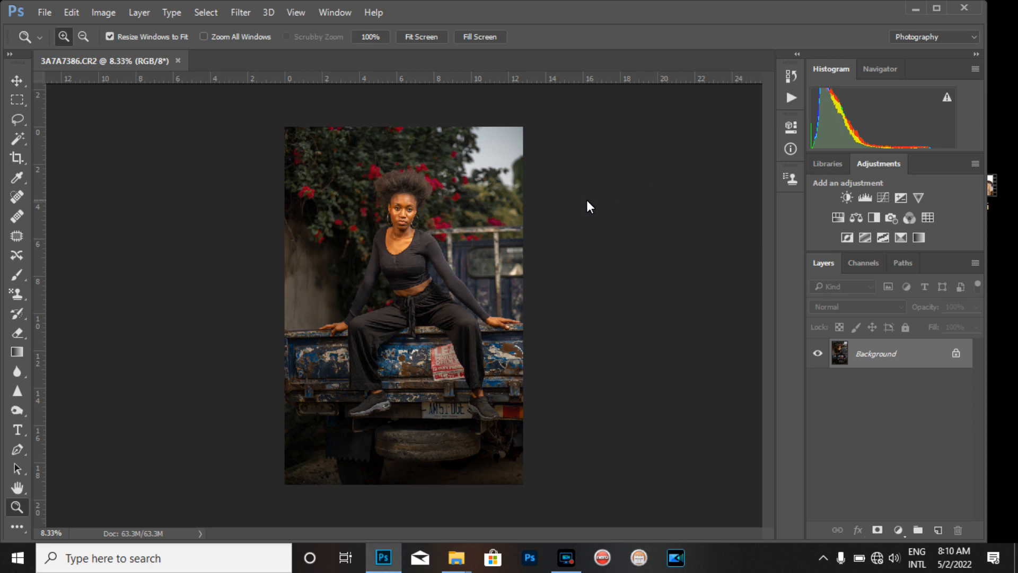
click(927, 218)
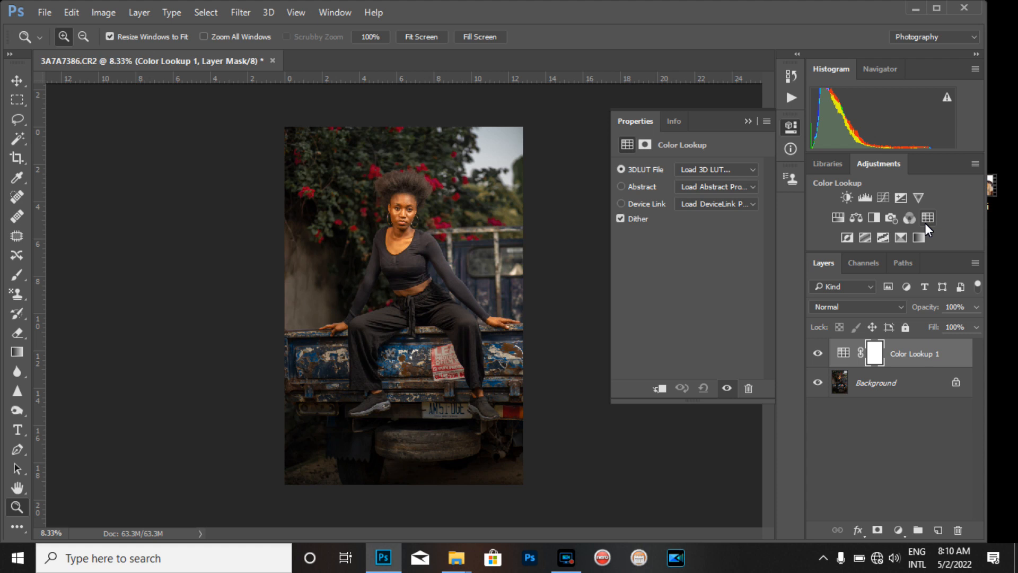
click(752, 173)
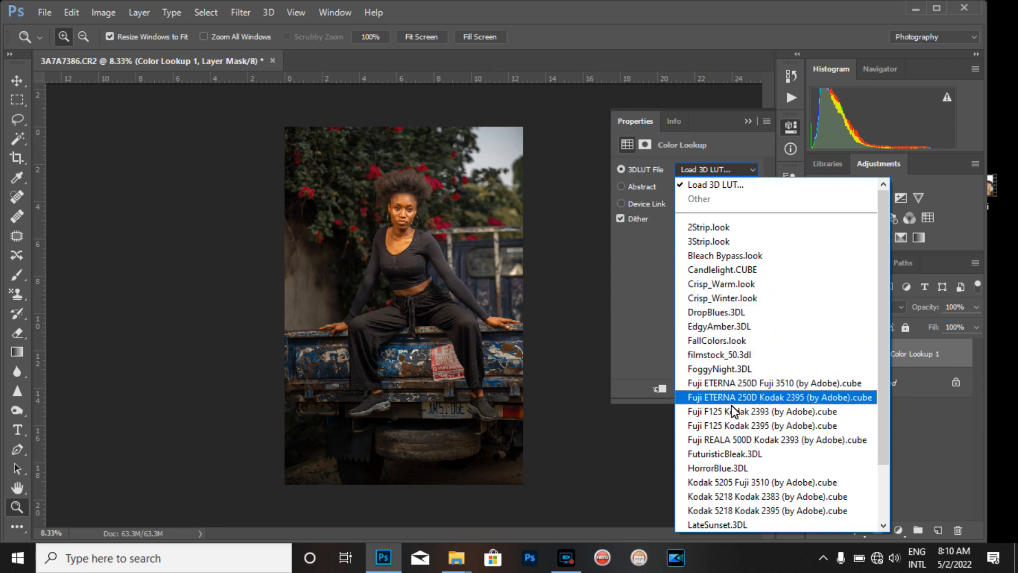
click(734, 469)
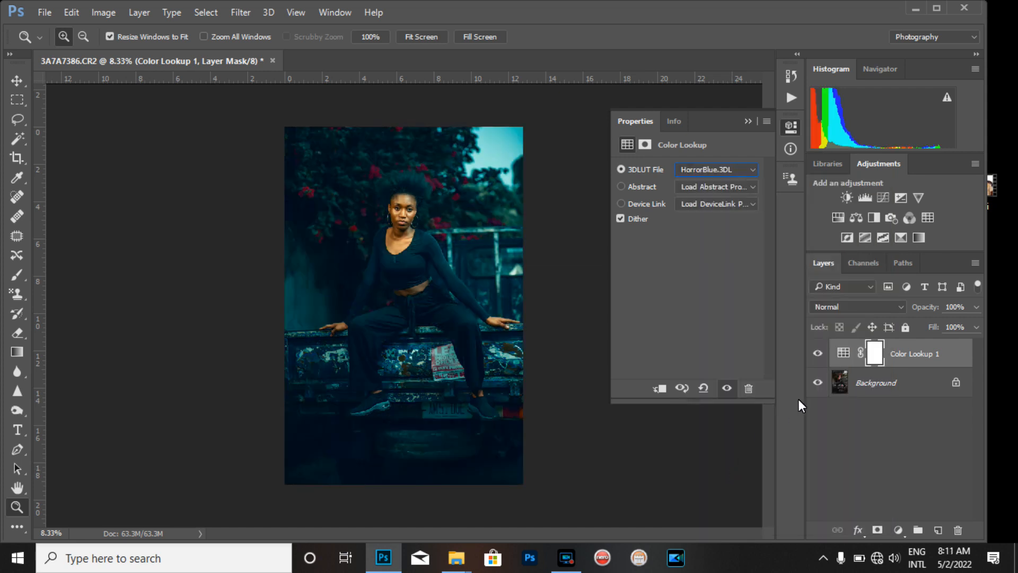
Set the Color Lookup layer's opacity to 63% and merge it into the background
click(976, 307)
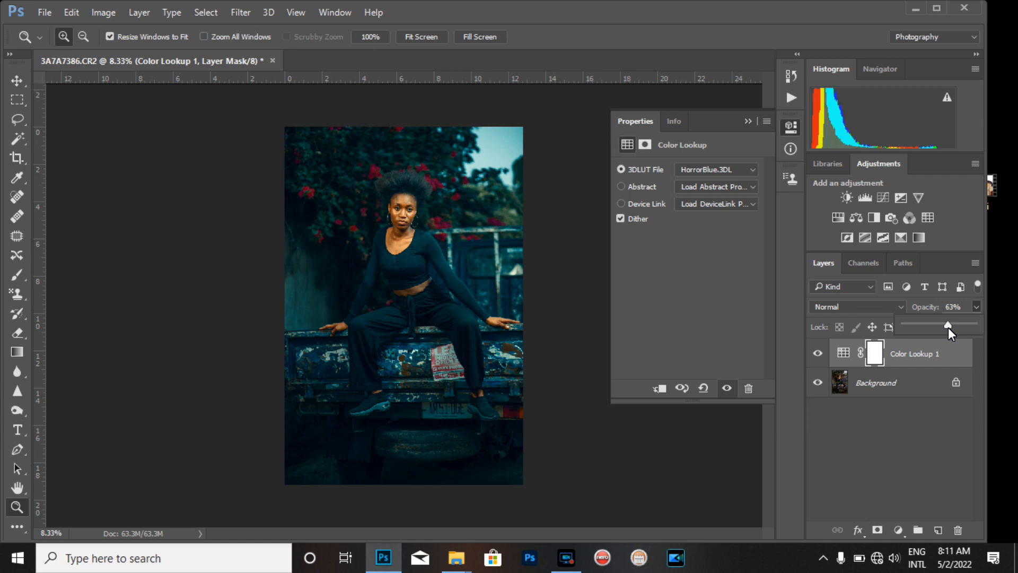
key(Return)
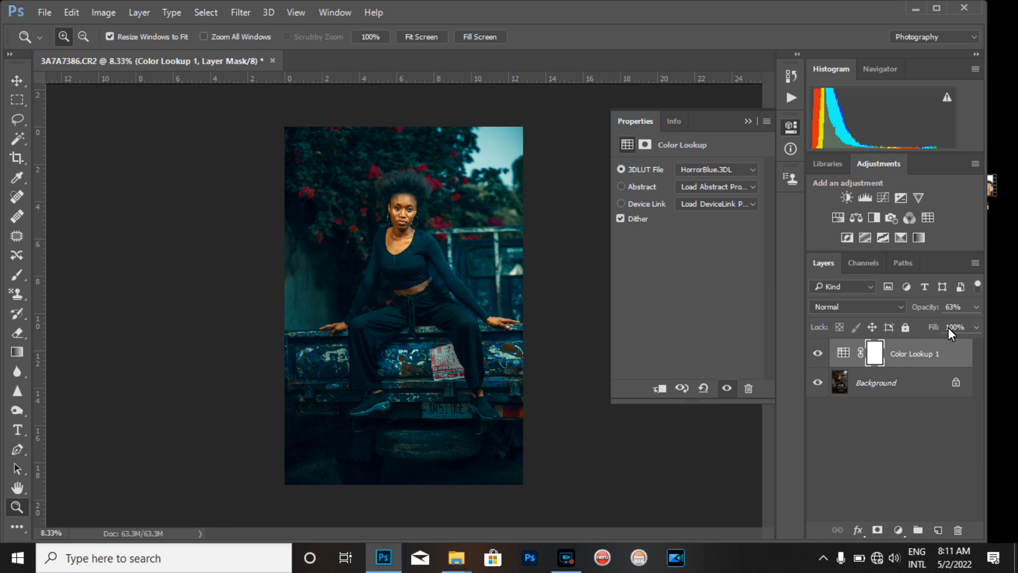
key(Delete)
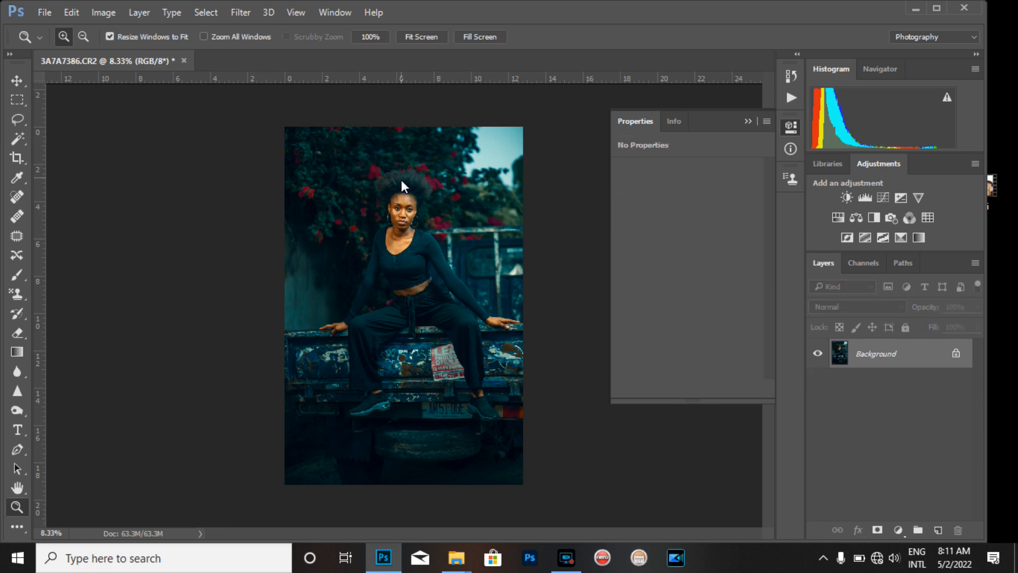
Zoom in and out to inspect the graded model and background
click(400, 209)
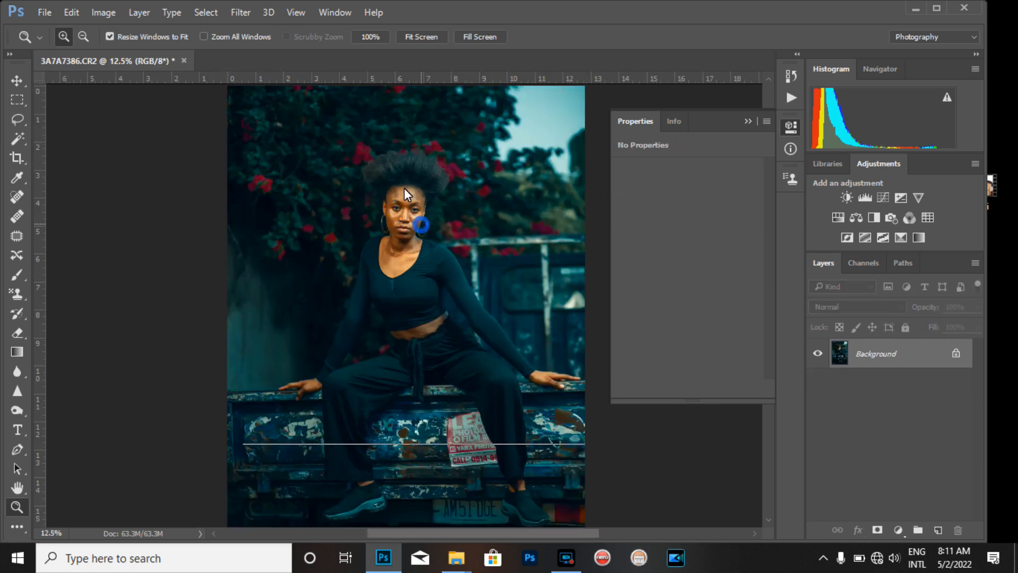
click(409, 197)
click(392, 174)
click(392, 174)
alt+click(392, 173)
alt+click(393, 173)
alt+click(392, 174)
alt+click(392, 173)
alt+click(392, 173)
click(397, 243)
click(412, 187)
click(412, 186)
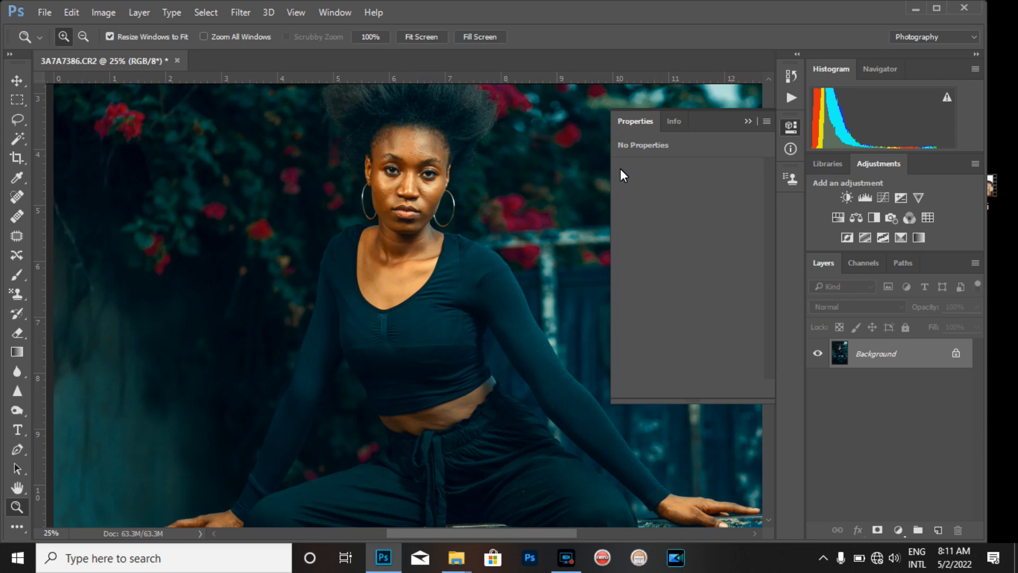
key(ctrl+minus)
key(ctrl+minus)
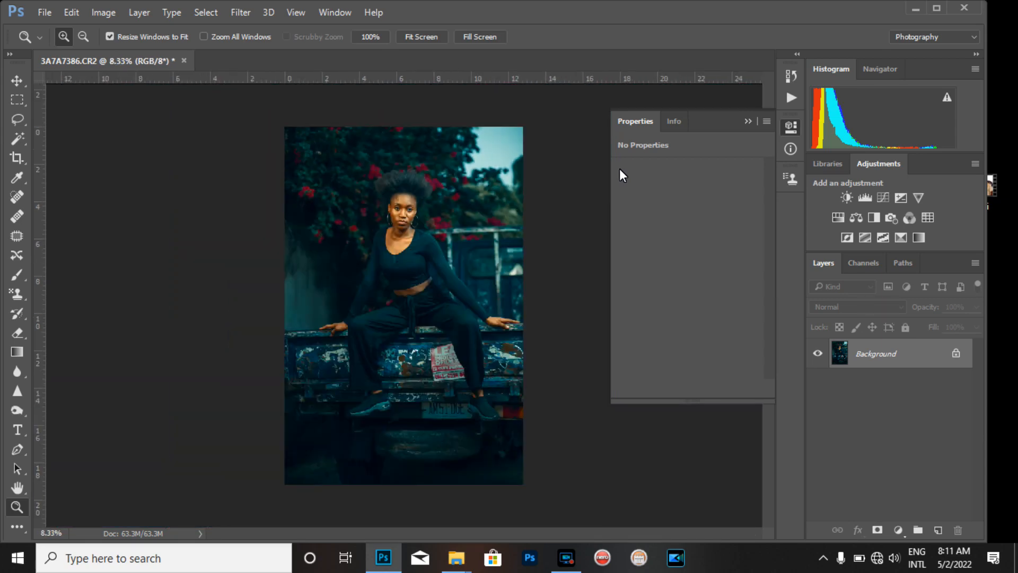
click(417, 199)
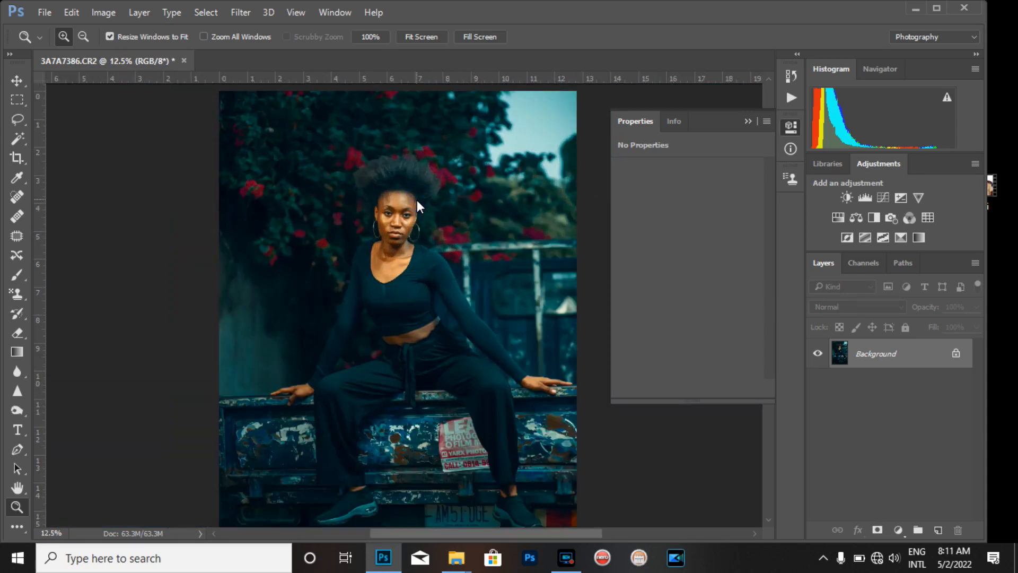
key(ctrl+minus)
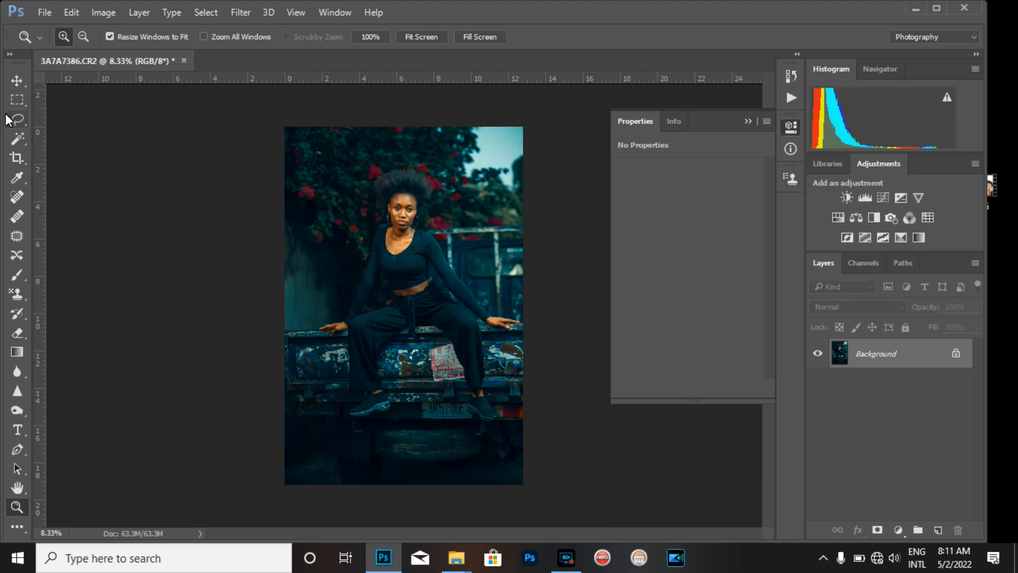
Lasso-select the background area around the model above the truck
click(15, 124)
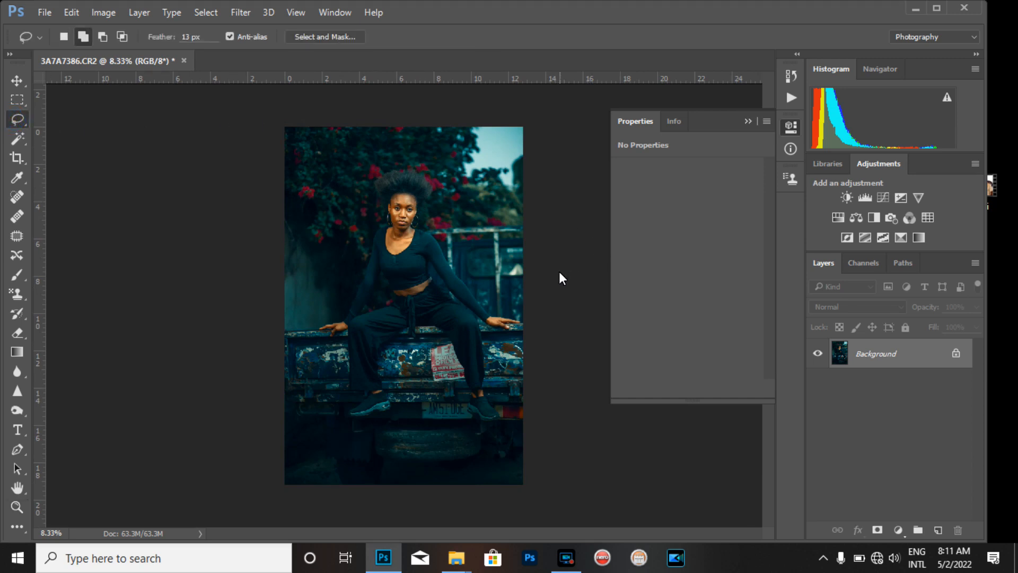
mouse_move(463, 282)
mouse_down()
mouse_move(415, 212)
mouse_move(431, 187)
mouse_move(397, 171)
mouse_move(383, 178)
mouse_move(388, 226)
mouse_move(346, 322)
mouse_move(295, 333)
mouse_move(211, 274)
mouse_move(213, 184)
mouse_move(322, 99)
mouse_move(471, 80)
mouse_move(574, 191)
mouse_move(587, 279)
mouse_move(560, 316)
mouse_move(523, 321)
mouse_up()
mouse_move(449, 212)
mouse_down()
mouse_move(418, 217)
mouse_move(418, 228)
mouse_move(450, 247)
mouse_up()
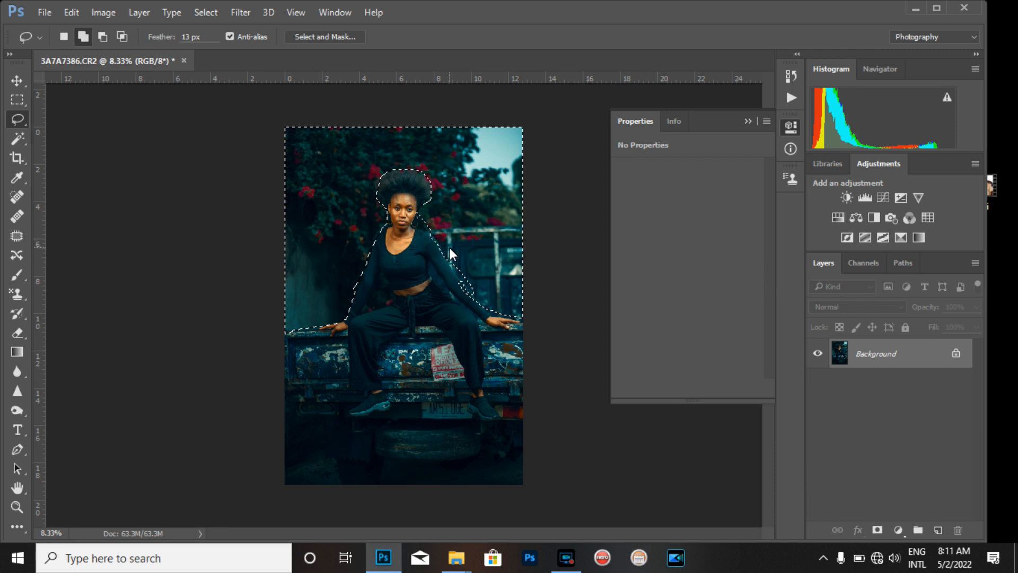
Feather the selection by 56 pixels
right_click(466, 179)
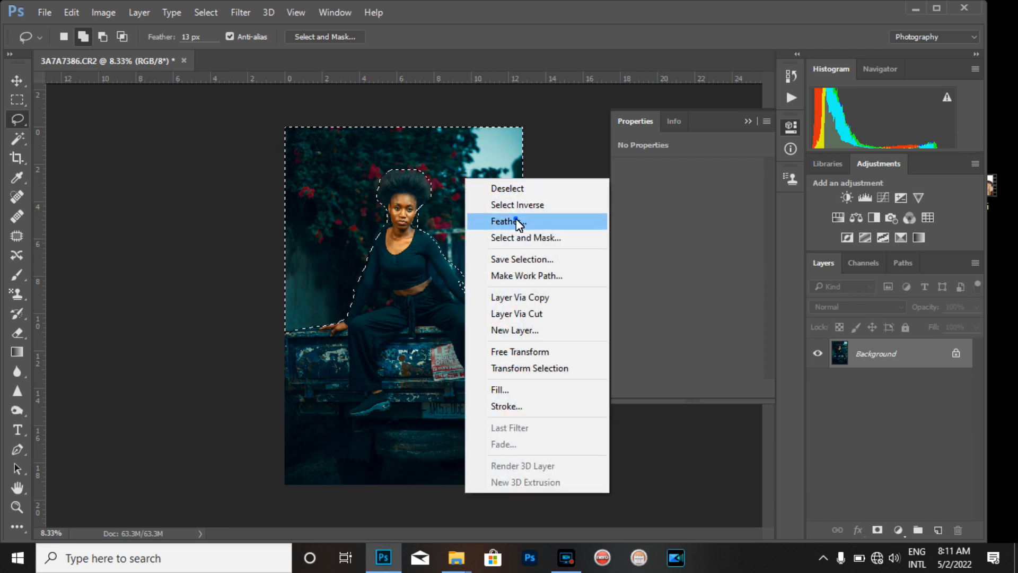
click(518, 222)
text(56)
key(Return)
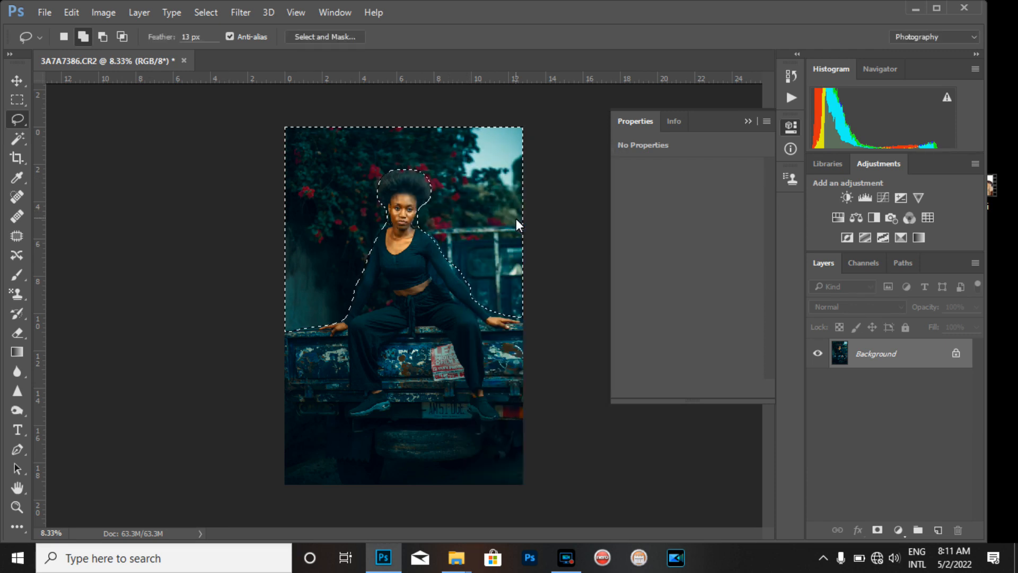
Darken the selected background with Levels, setting the black input level to 24
key(ctrl+l)
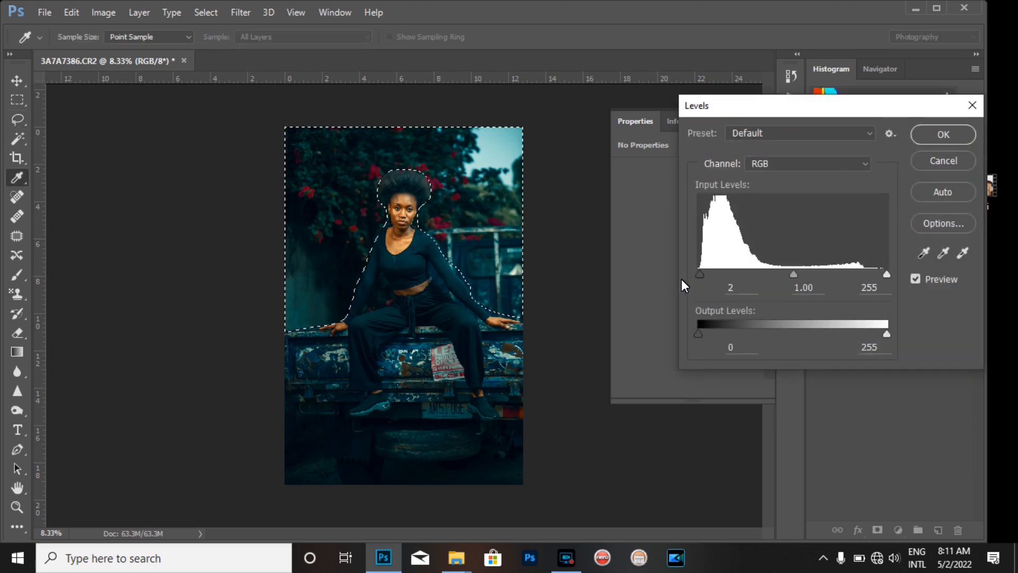
drag(701, 274, 717, 275)
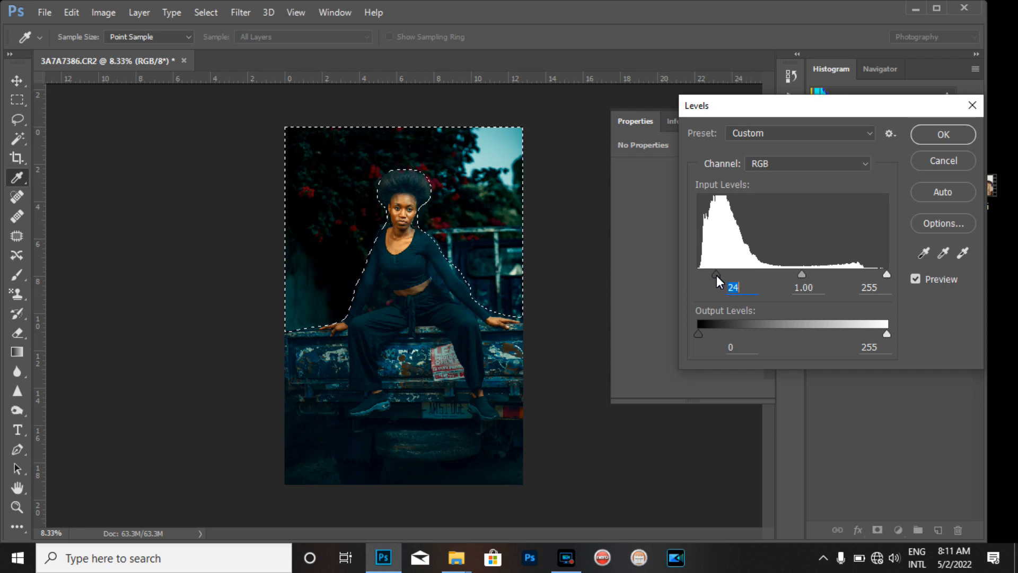
key(Return)
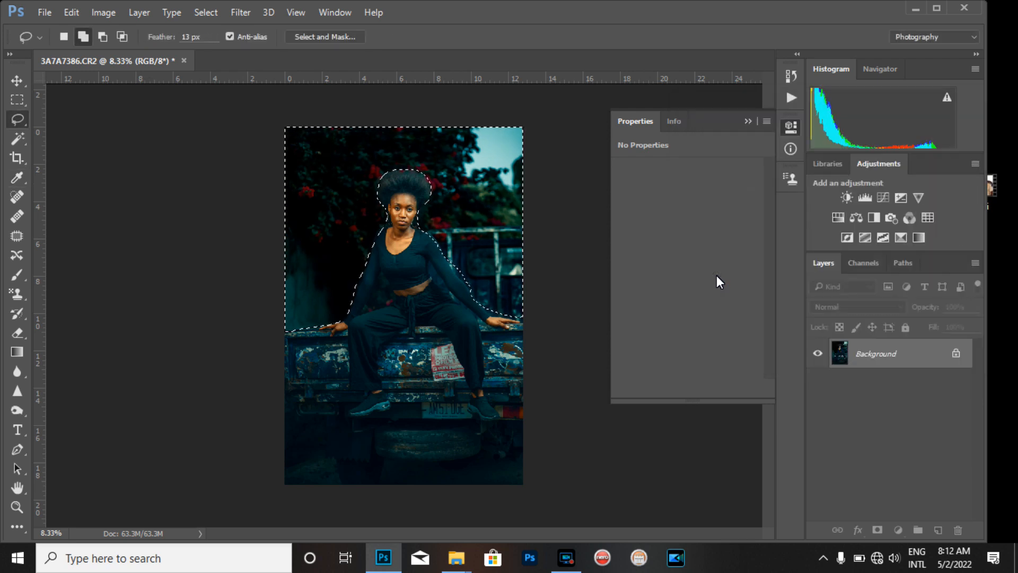
Add a Color Lookup adjustment layer over the selection using the HorrorBlue.3DL LUT
click(928, 219)
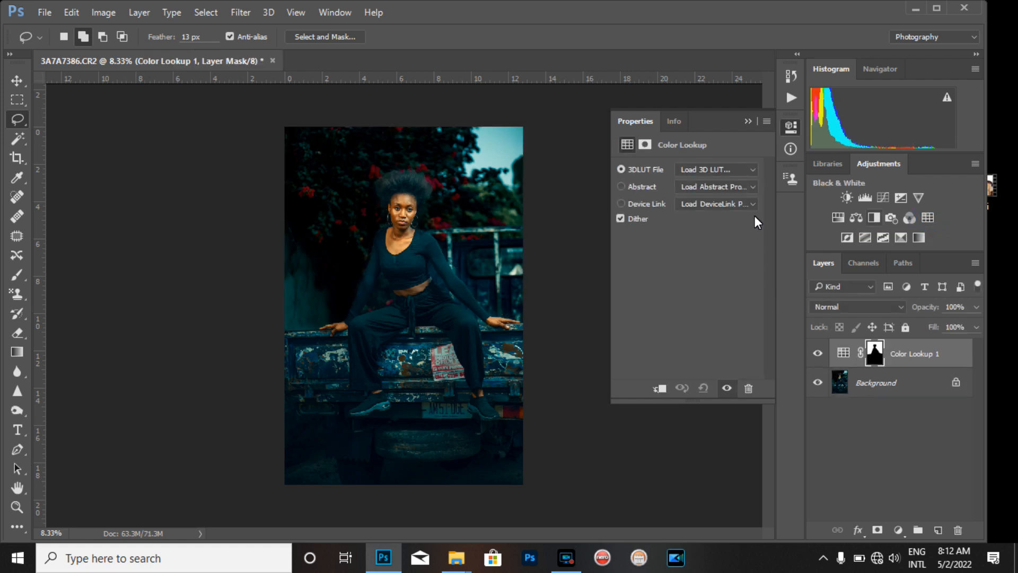
click(730, 167)
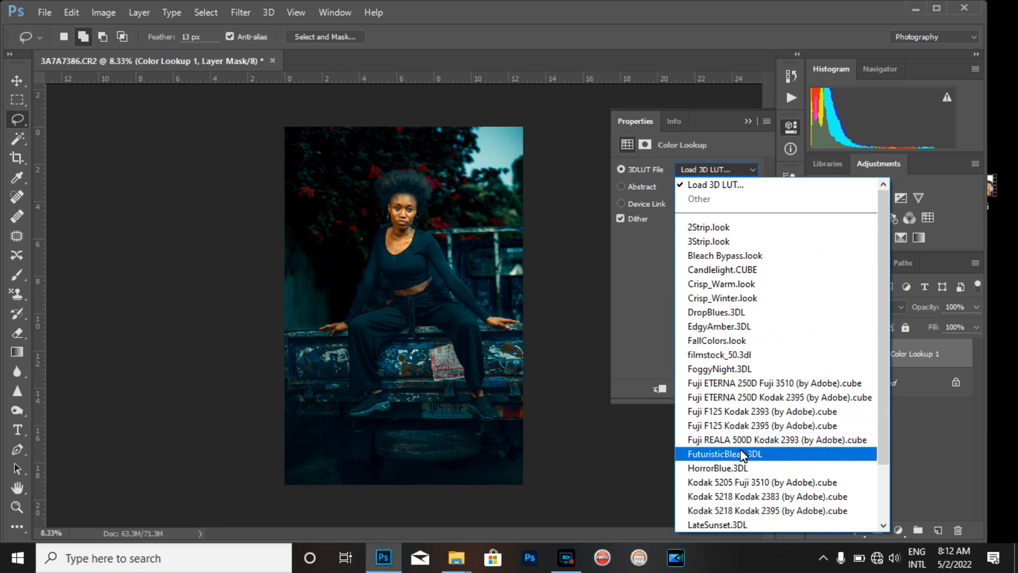
click(734, 467)
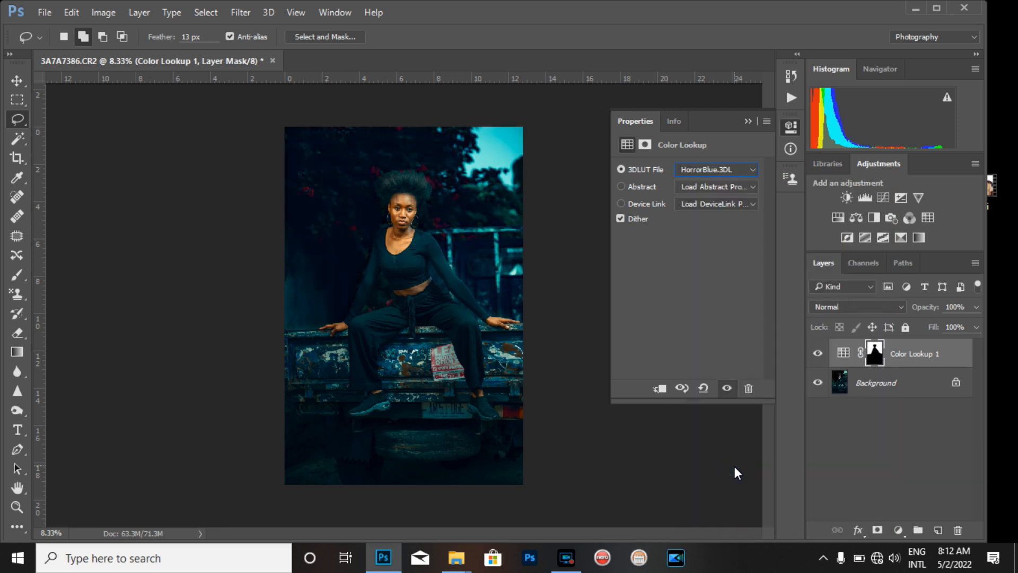
Set the Color Lookup layer's opacity to 57% and merge it into the background
click(976, 307)
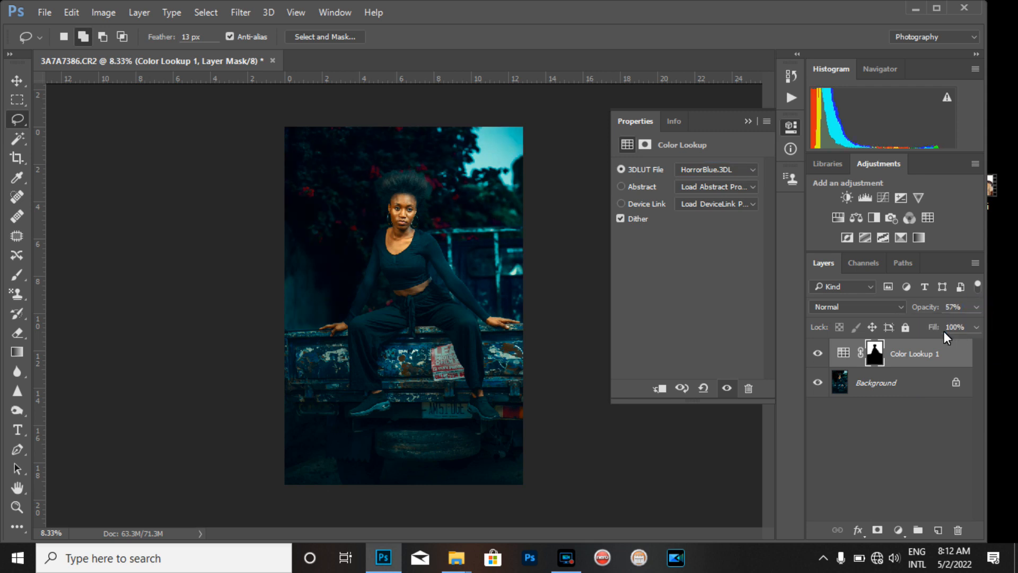
key(ctrl+e)
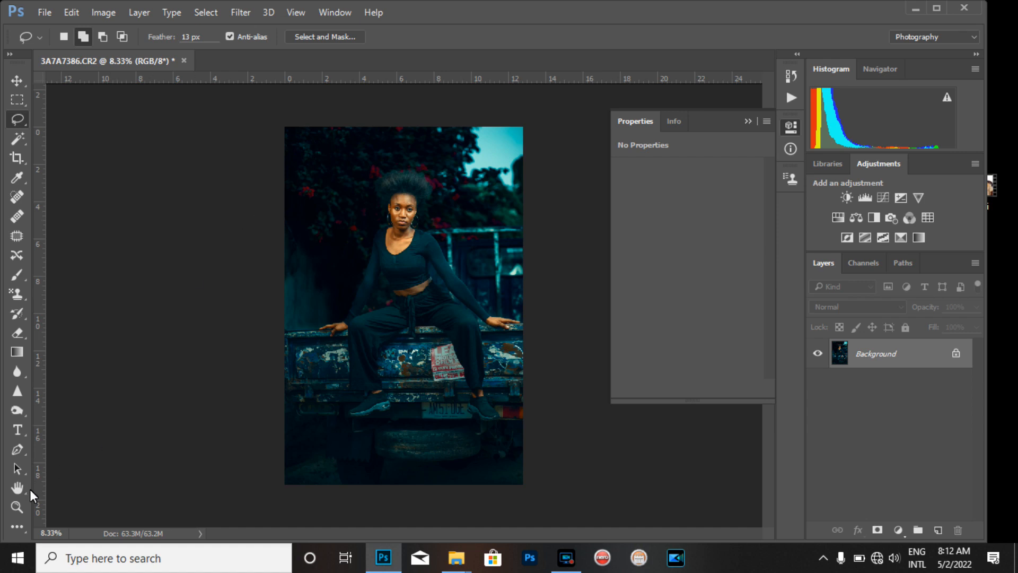
Zoom in and out to inspect the graded background around the model
click(17, 506)
click(381, 208)
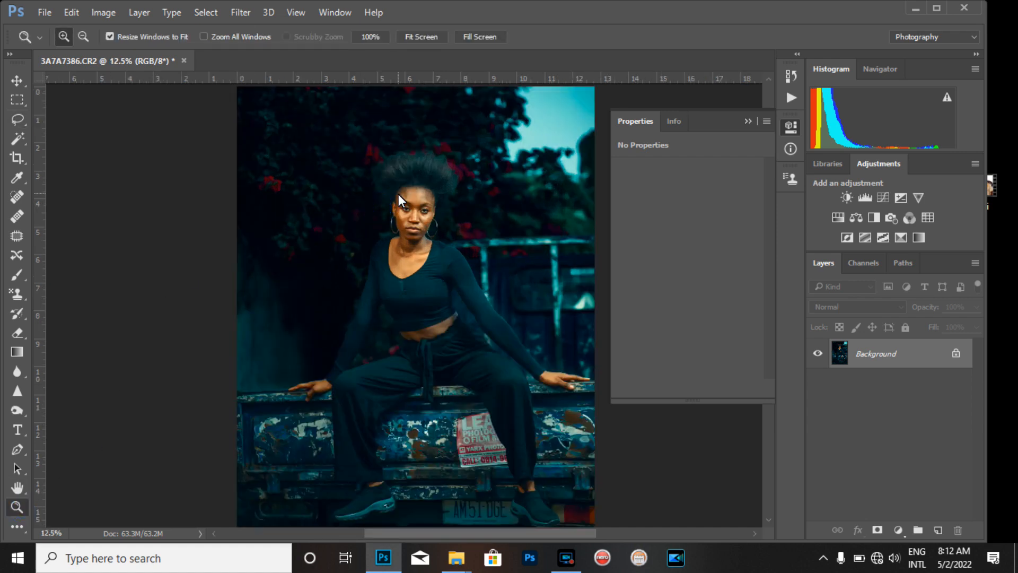
alt+click(399, 194)
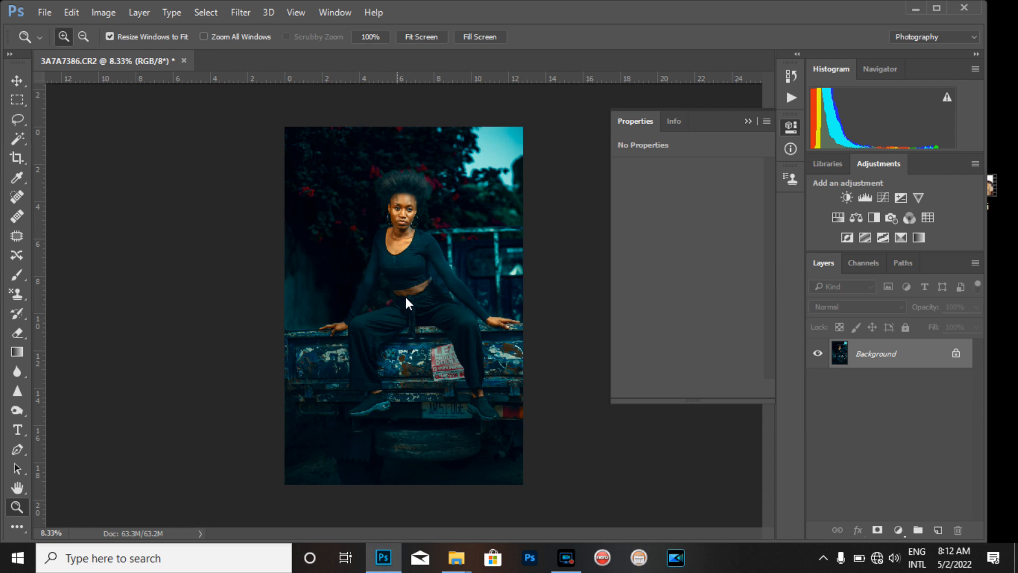
scroll(412, 193, up, 1)
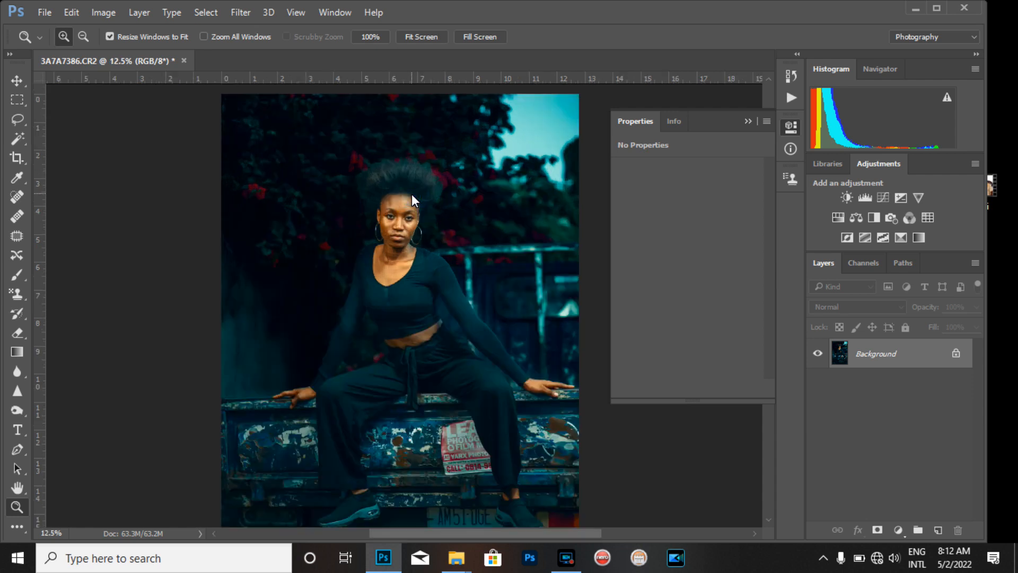
scroll(411, 193, down, 1)
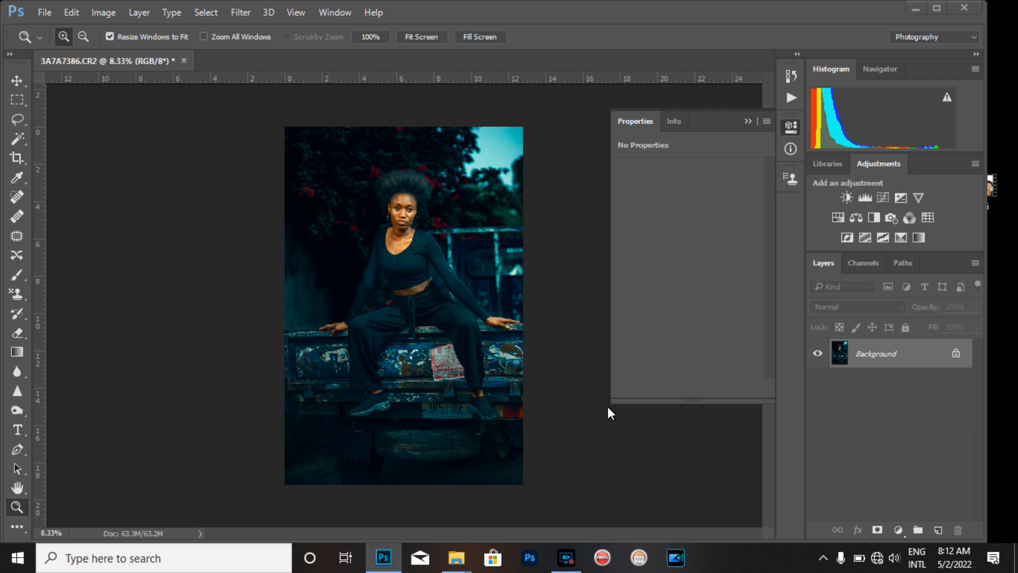
click(567, 557)
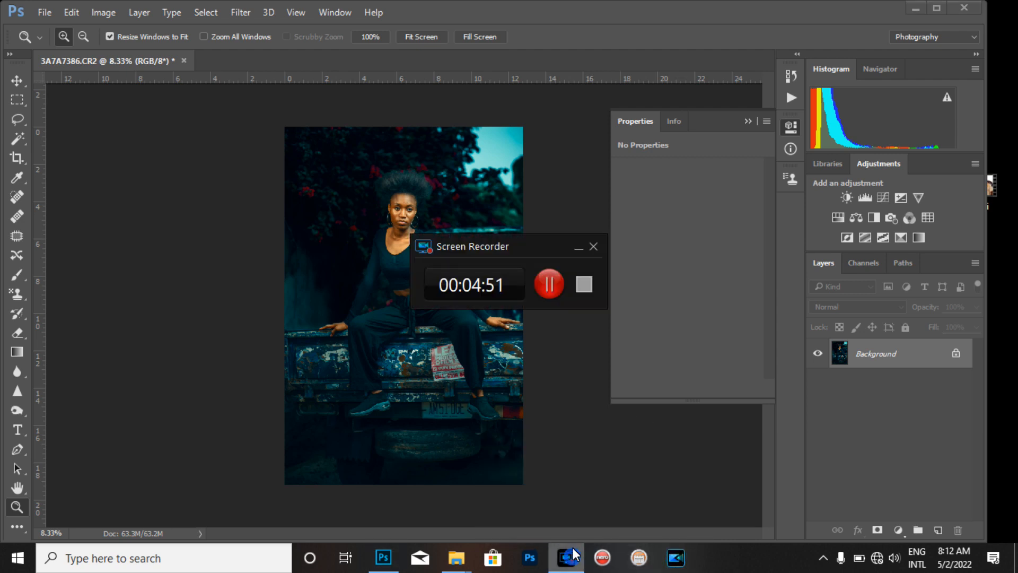